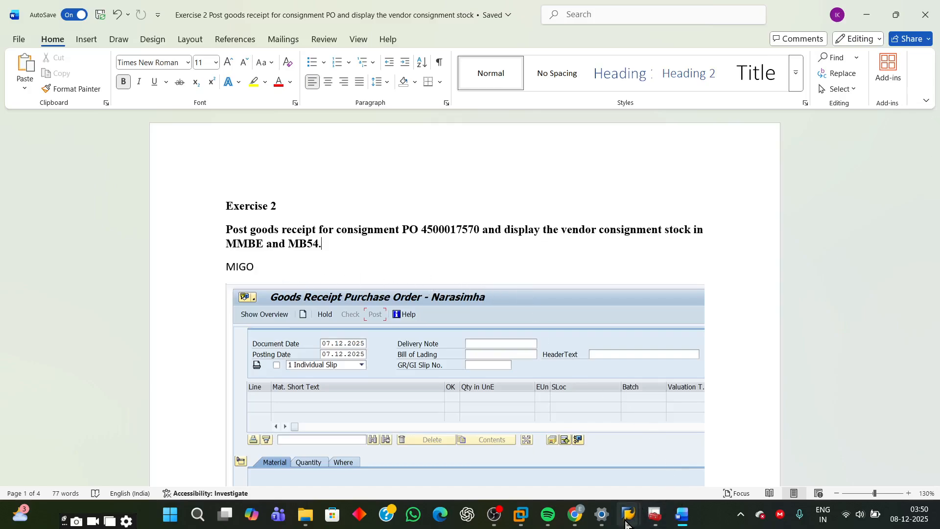
Step: Switch to the standard PO window in SAP and copy the purchase order number from its header
mouse_move(629, 514)
left_click(564, 444)
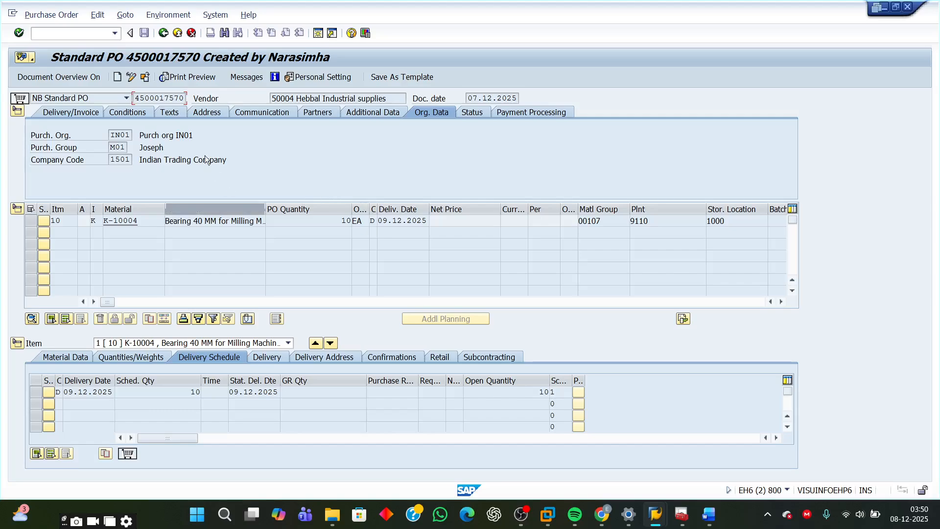
left_click_drag(135, 98, 189, 95)
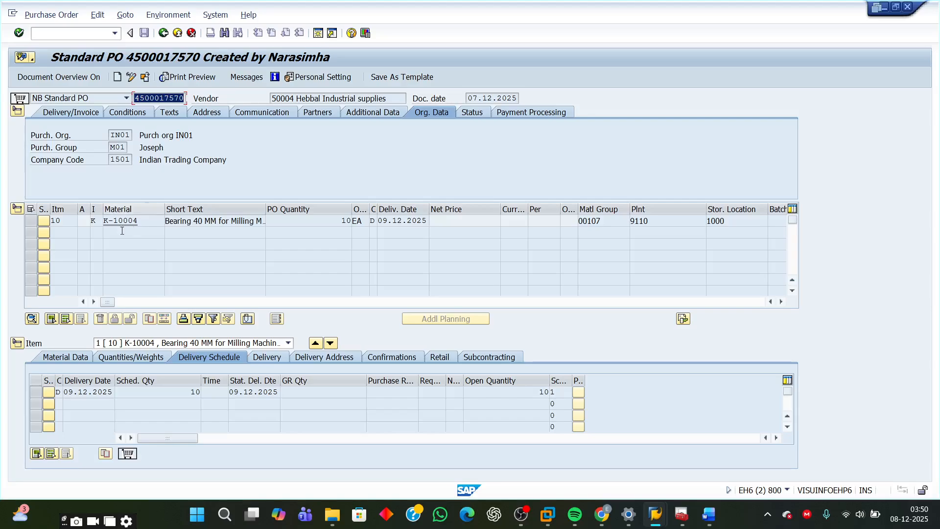
left_click(96, 220)
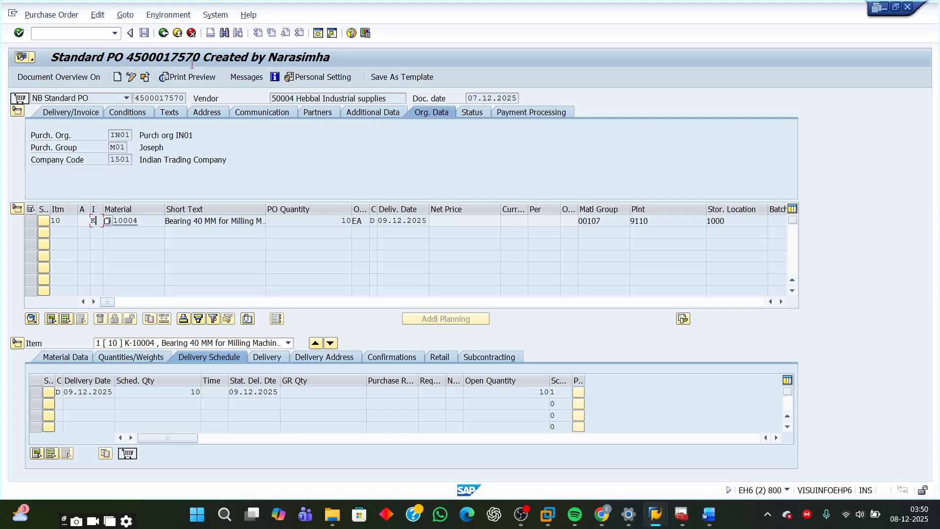
left_click_drag(137, 100, 185, 98)
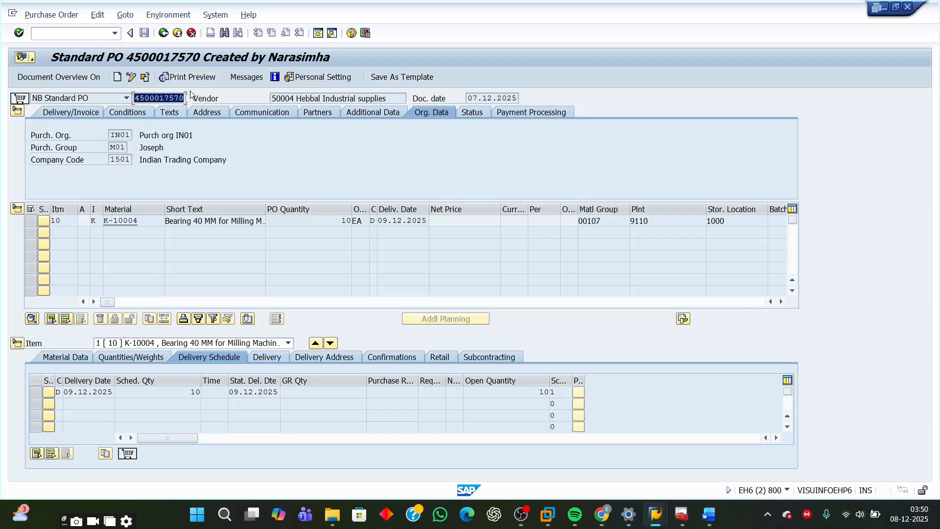
key("ctrl+c")
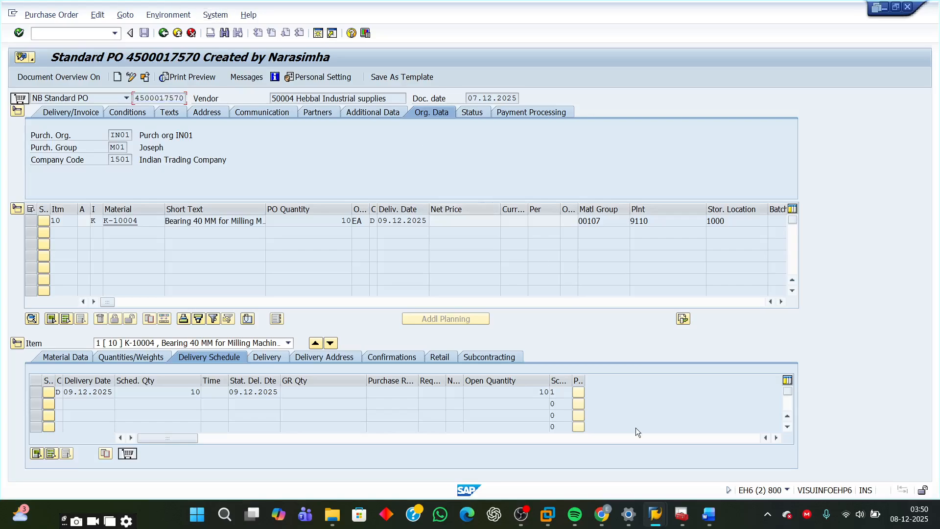
Step: Switch to the SAP Easy Access session and start transaction MIGO
mouse_move(658, 517)
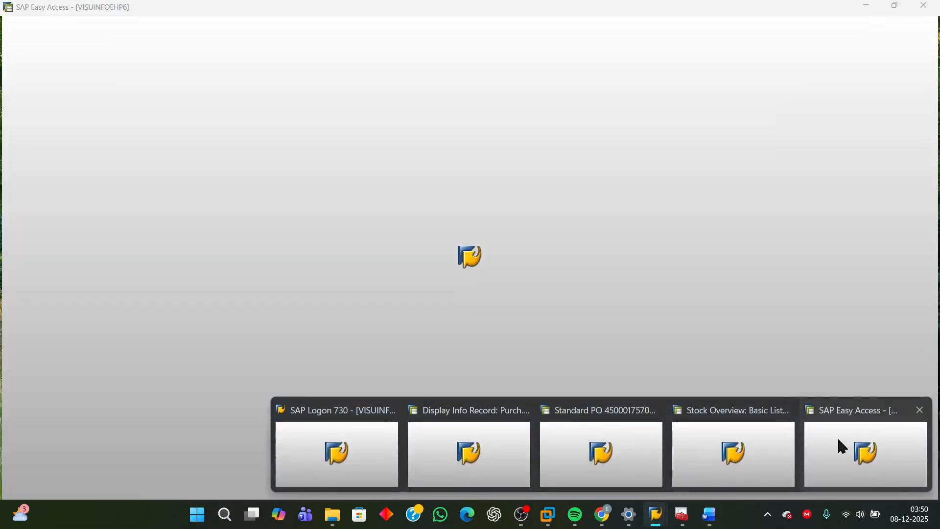
left_click(837, 437)
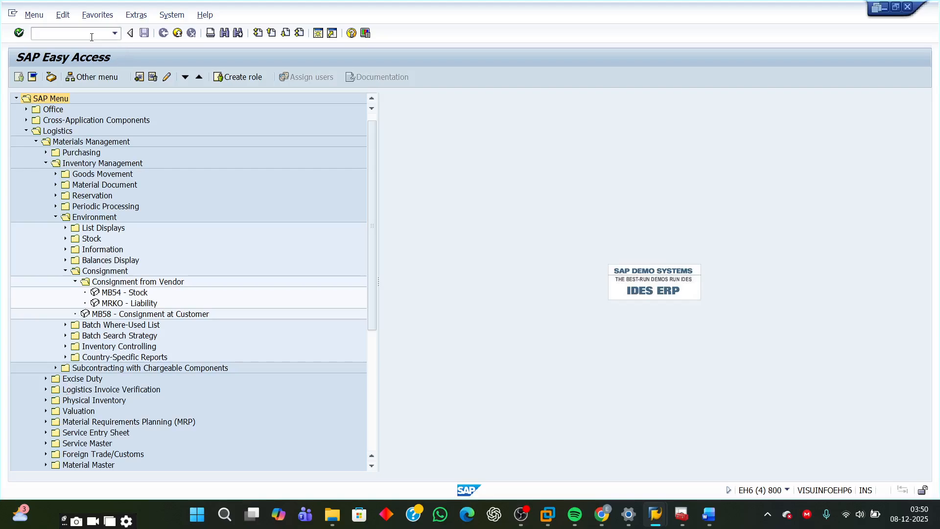
type("MIGO")
key("Return")
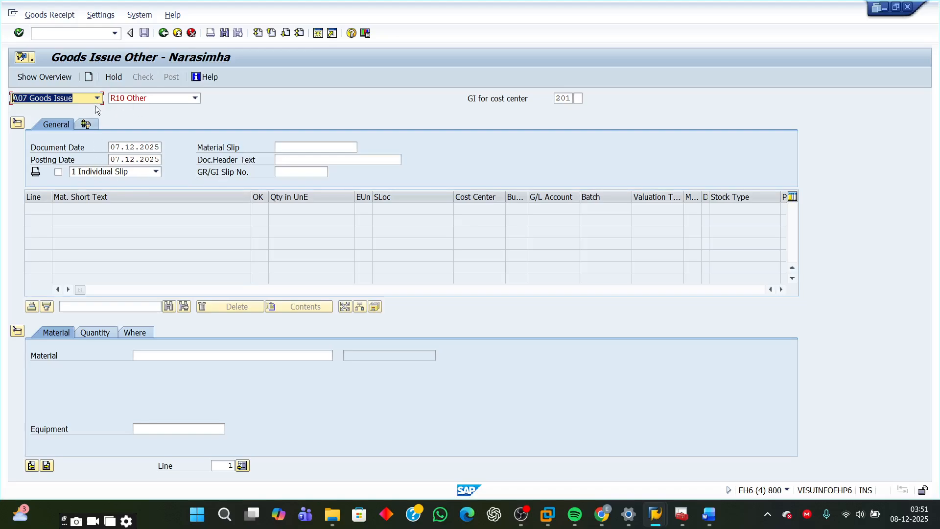
Step: Set the transaction to A01 Goods Receipt against R01 Purchase Order and load the copied purchase order number
left_click(97, 99)
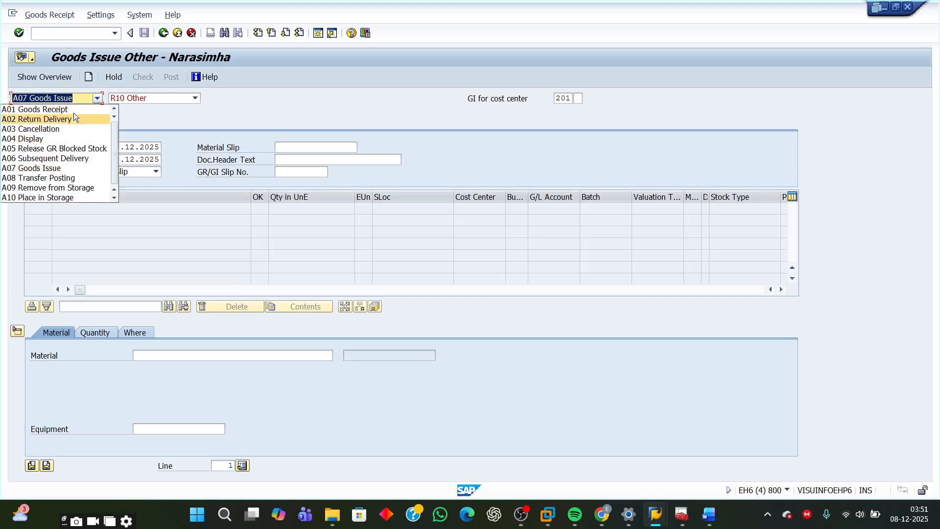
left_click(74, 109)
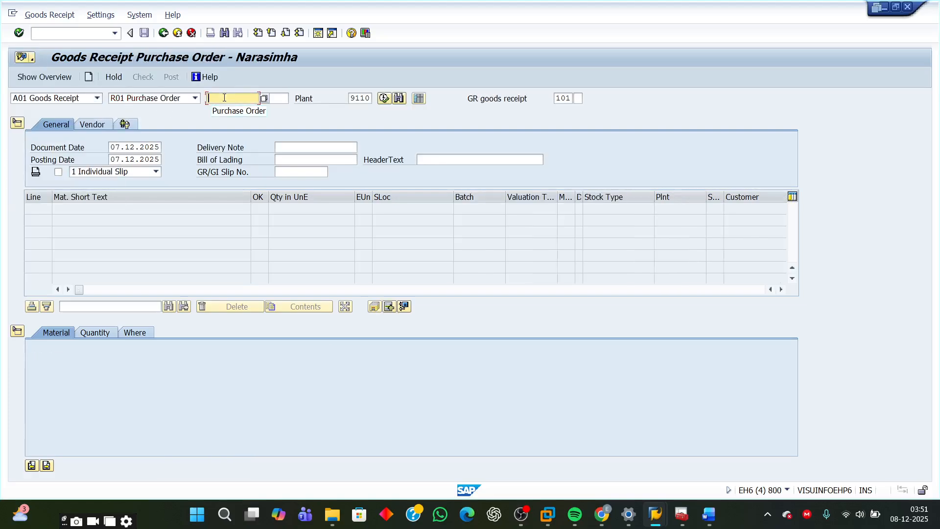
key("ctrl+v")
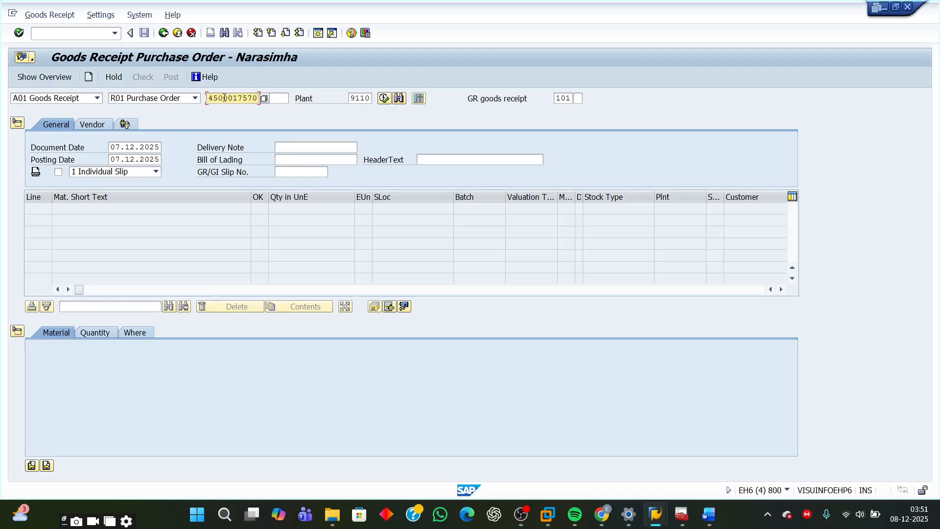
key("Return")
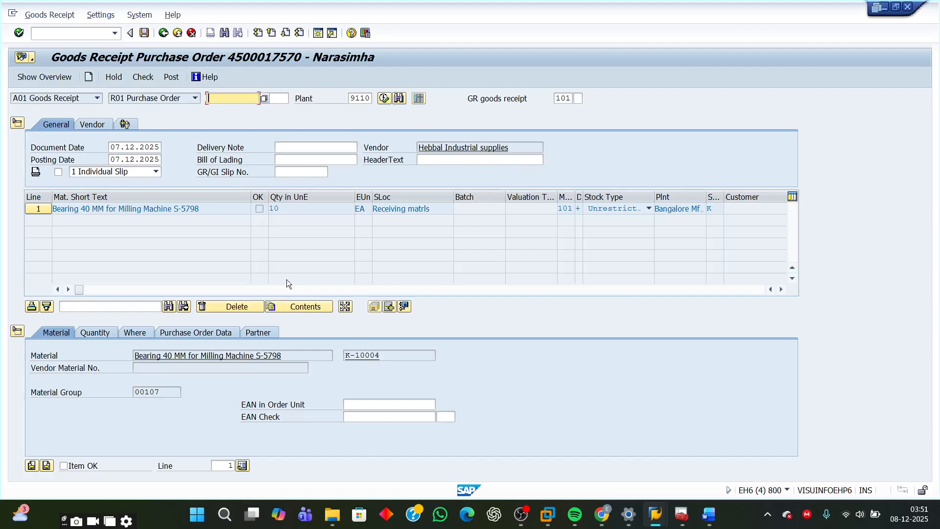
Step: Review the item's quantity, material number, and the movement type and special stock indicator in its Where details
left_click(96, 335)
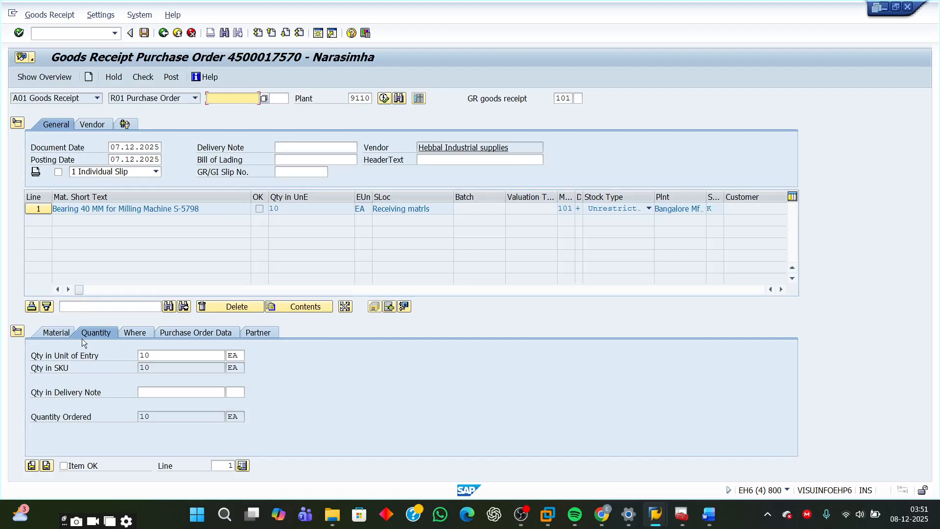
left_click(56, 333)
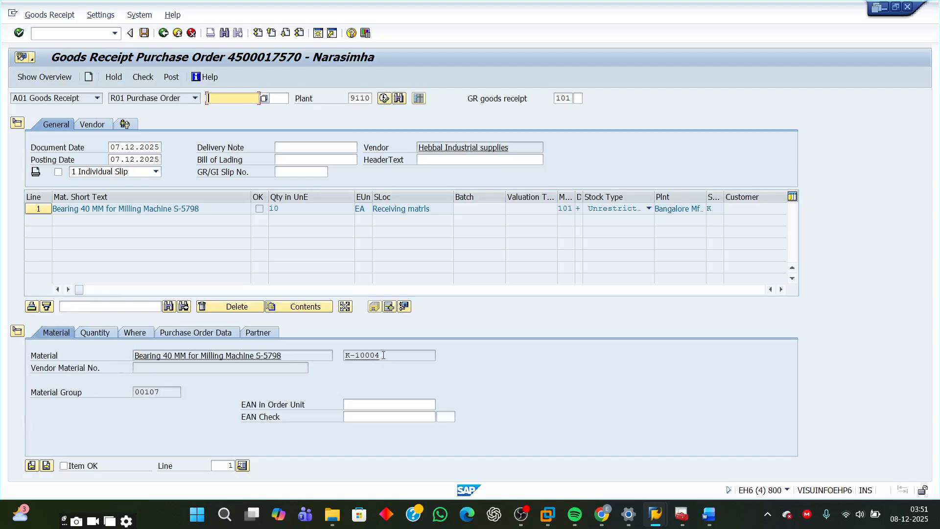
left_click_drag(383, 355, 277, 349)
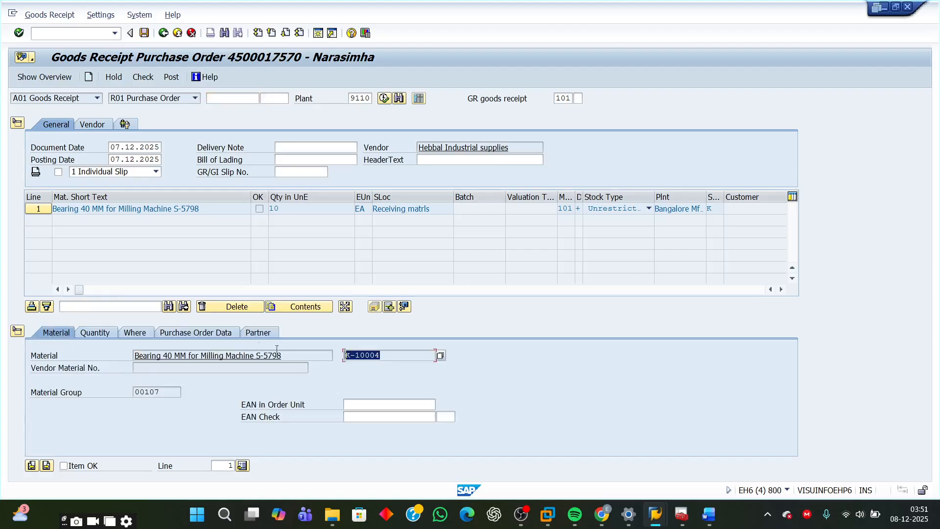
left_click(95, 332)
left_click(137, 333)
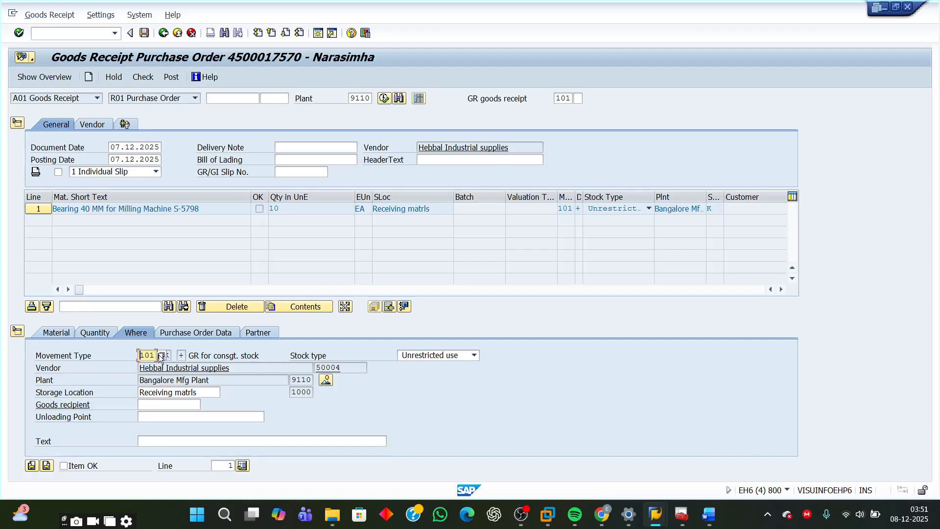
left_click(167, 356)
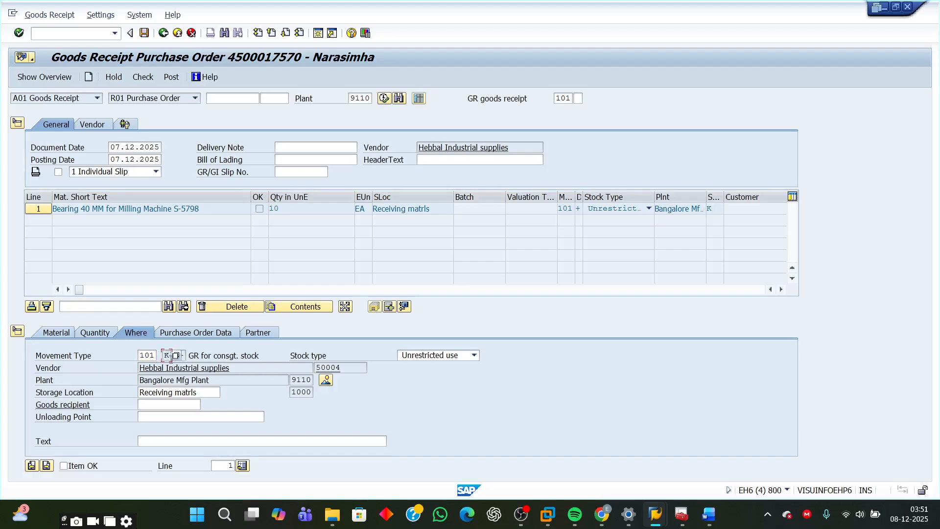
double_click(166, 355)
Step: Mark the bearing item as OK, check the goods receipt document and post it
left_click(63, 466)
left_click(145, 76)
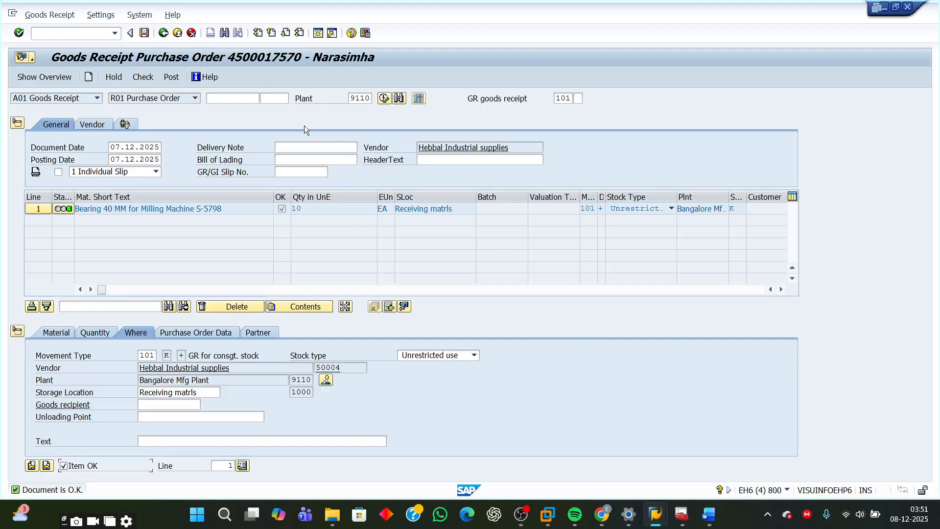
left_click(171, 78)
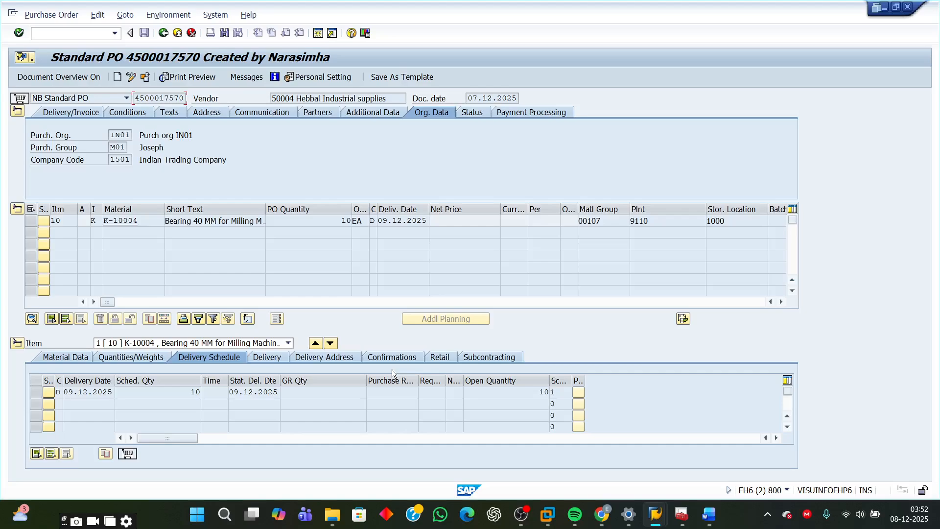
Step: Refresh the standard PO by toggling between display and change mode, and view the item's Purchase Order History
left_click(131, 79)
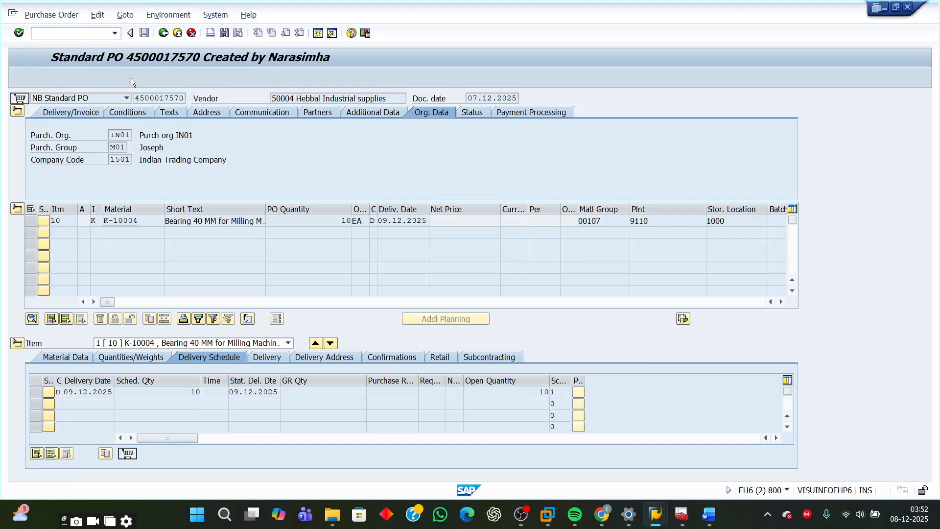
left_click(335, 357)
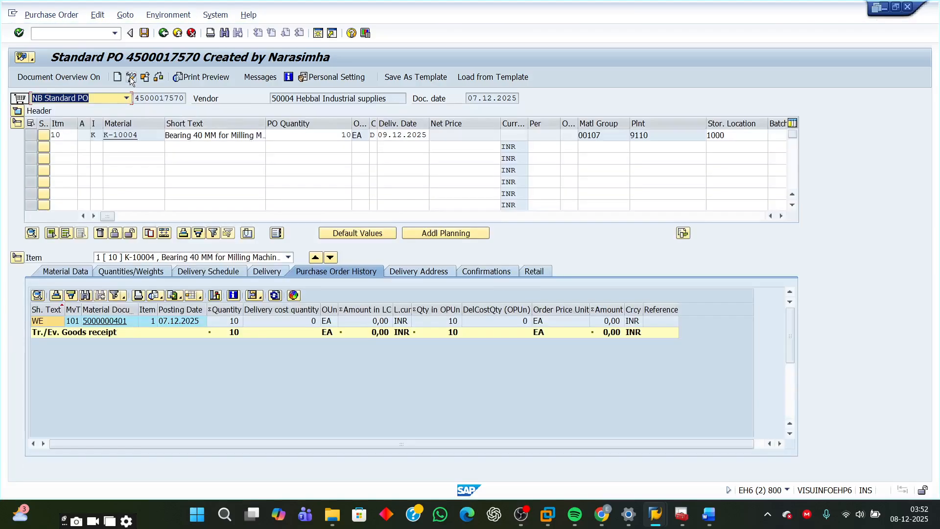
left_click(131, 78)
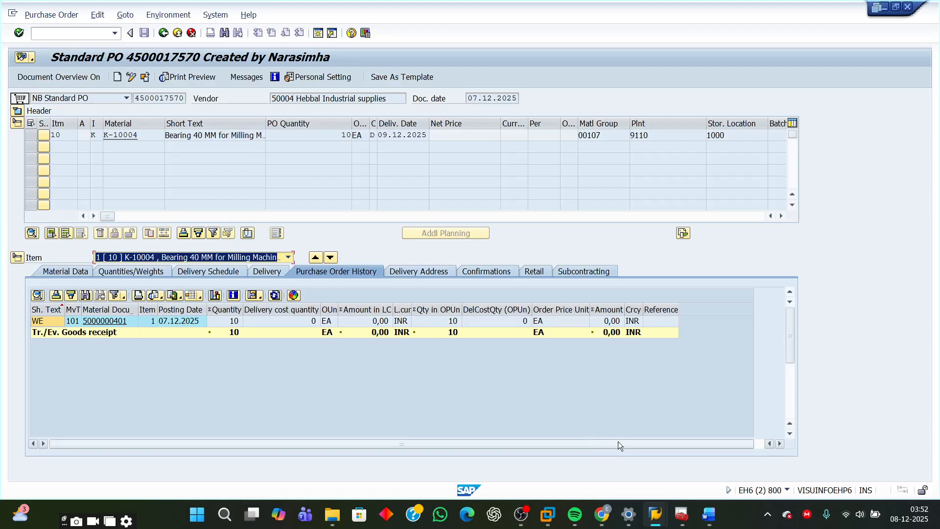
Step: Switch to the Stock Overview for material K-10004, inspect the Consgt ordered and Unrestricted use columns, and refresh the list
left_click(710, 514)
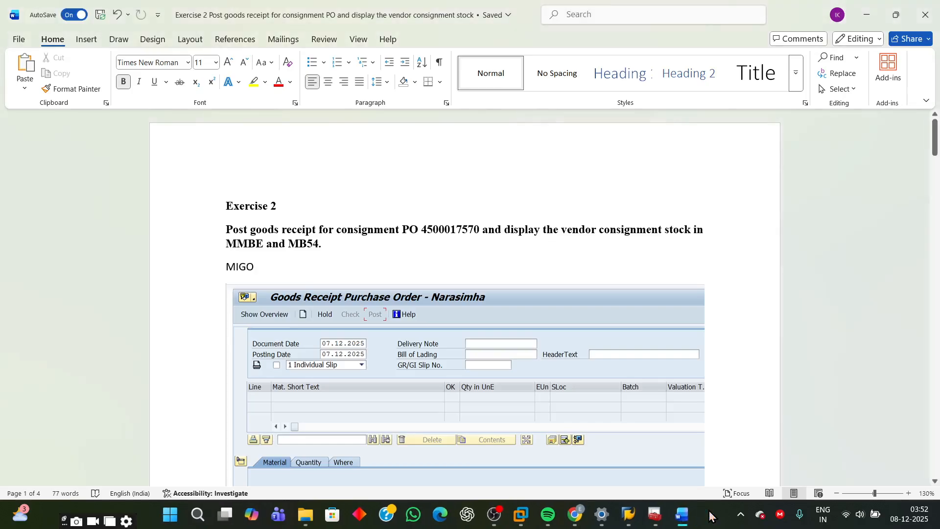
left_click(630, 515)
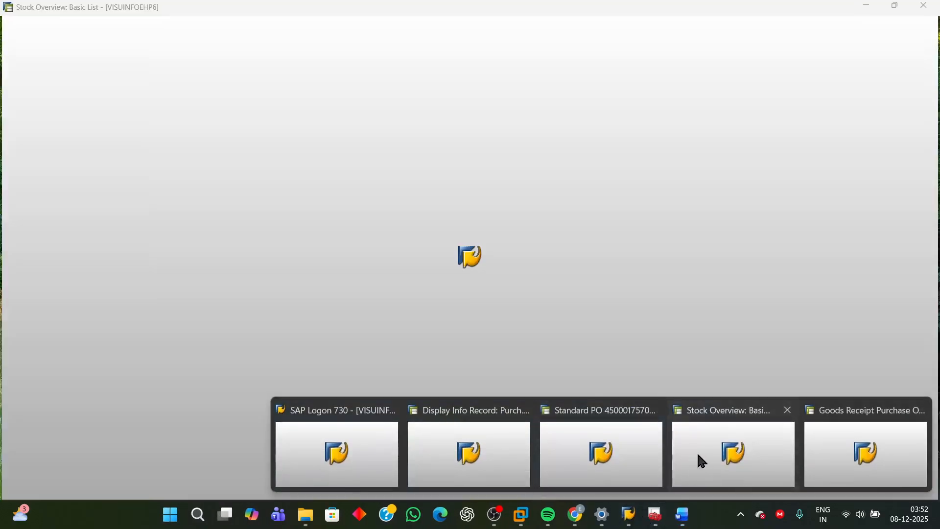
left_click(697, 450)
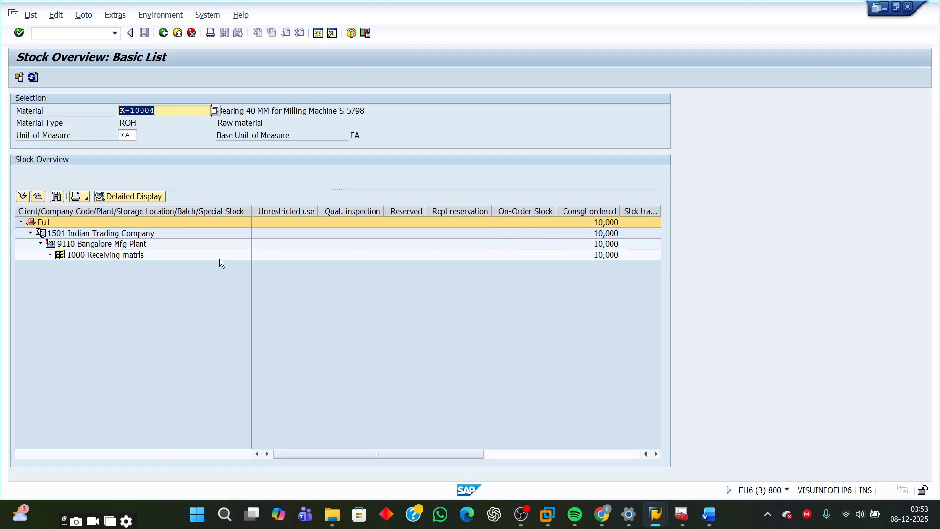
left_click(606, 257)
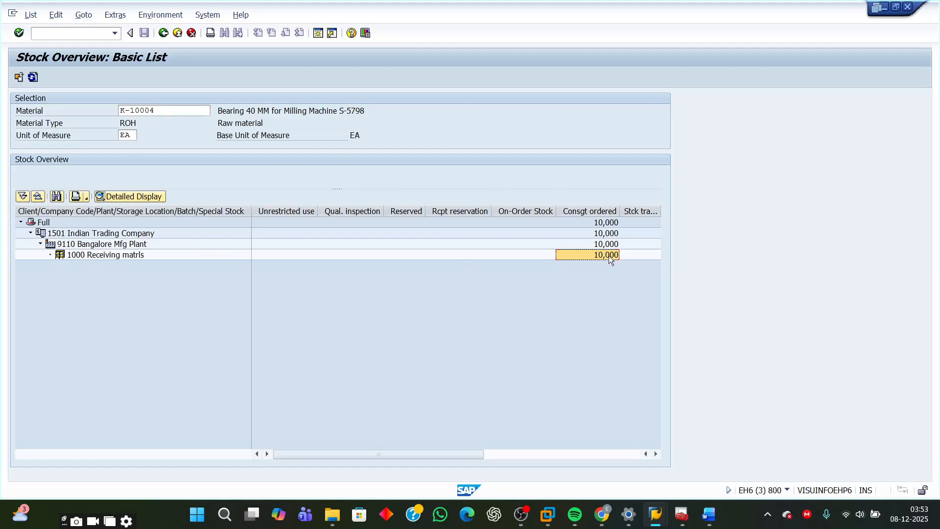
left_click(602, 208)
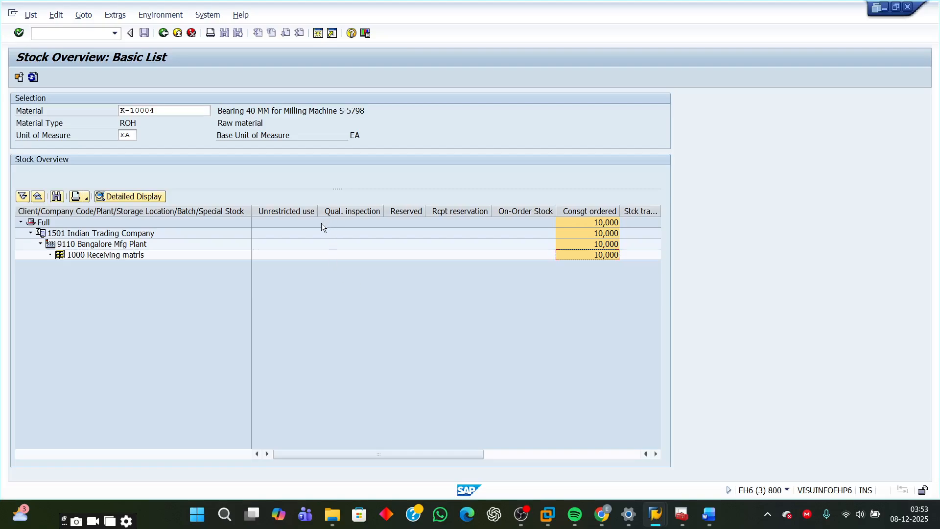
left_click(293, 213)
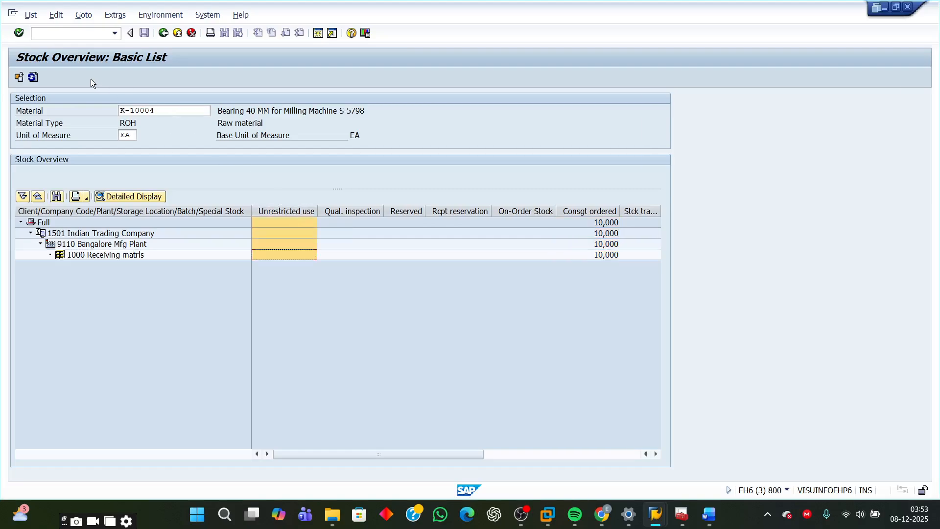
left_click(33, 78)
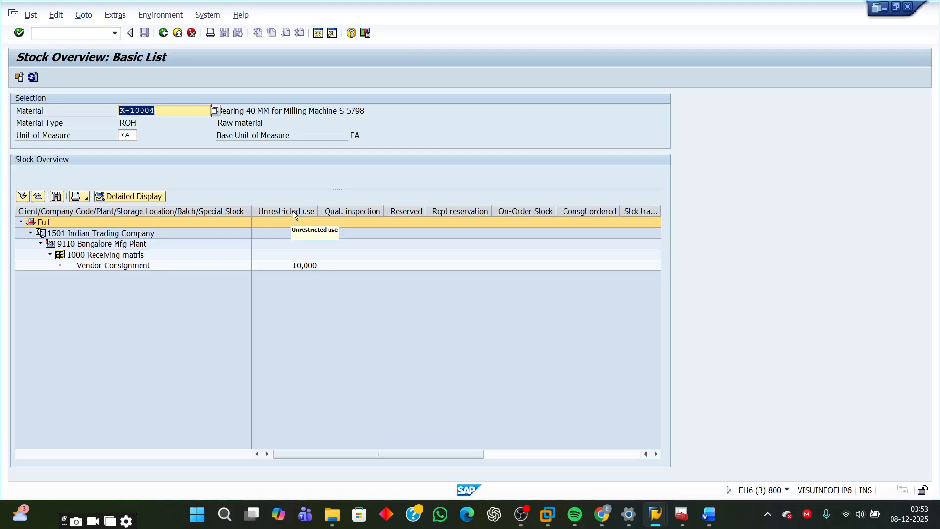
Step: Examine the Unrestricted use quantity on the Vendor Consignment row and switch back to the exercise document in Word
left_click(303, 267)
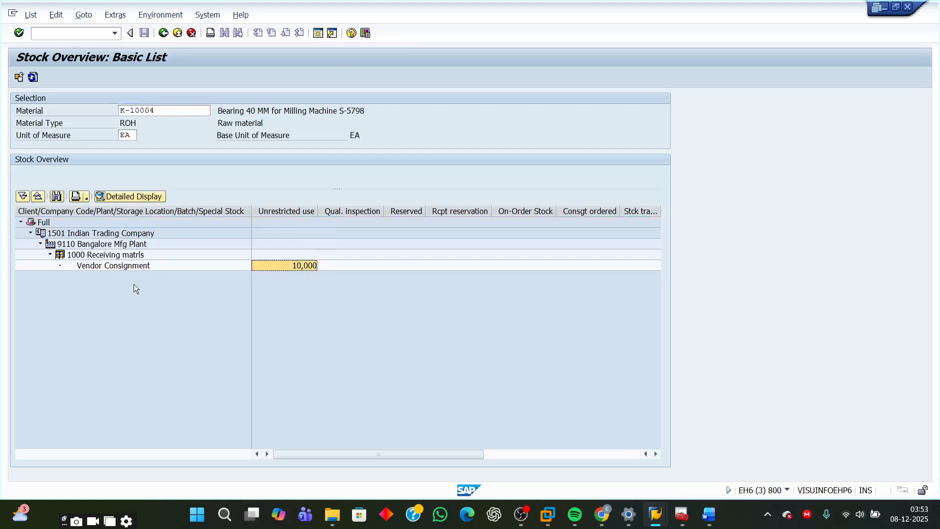
left_click(128, 266)
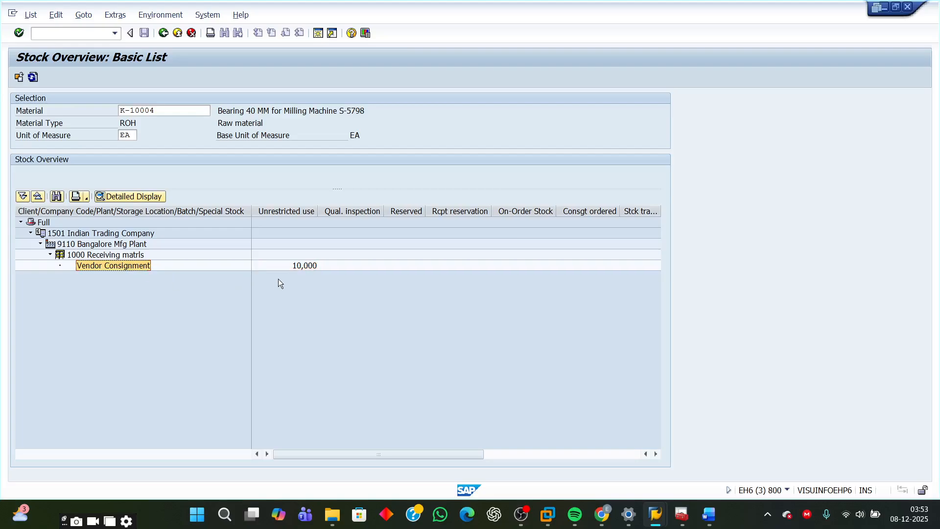
left_click(304, 268)
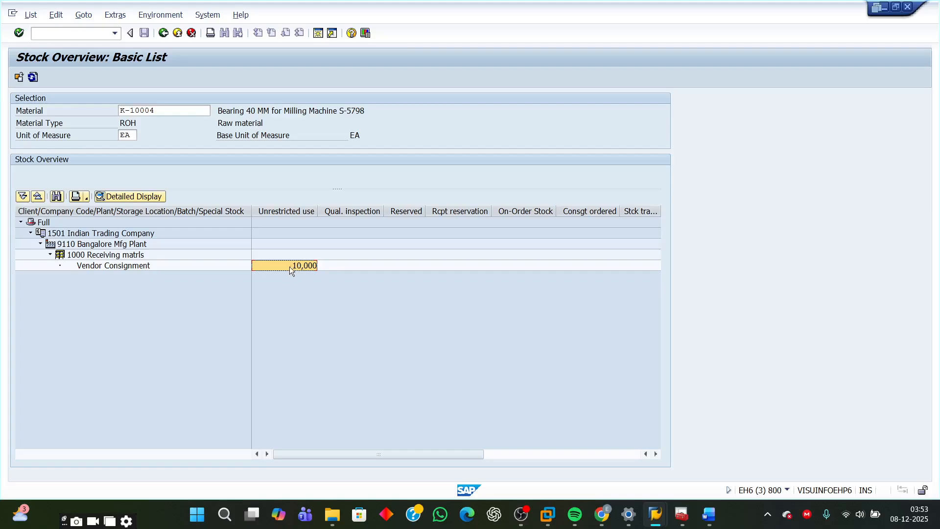
left_click(118, 265)
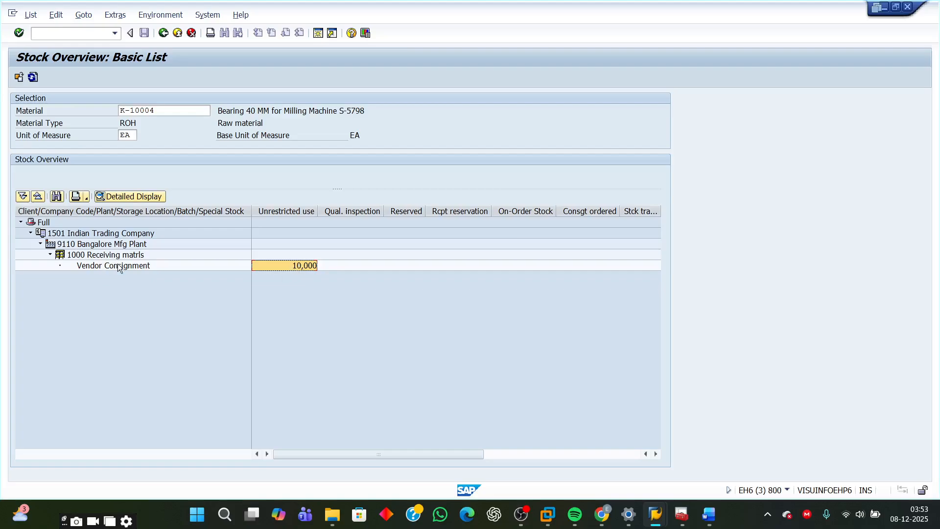
left_click(307, 267)
left_click(139, 266)
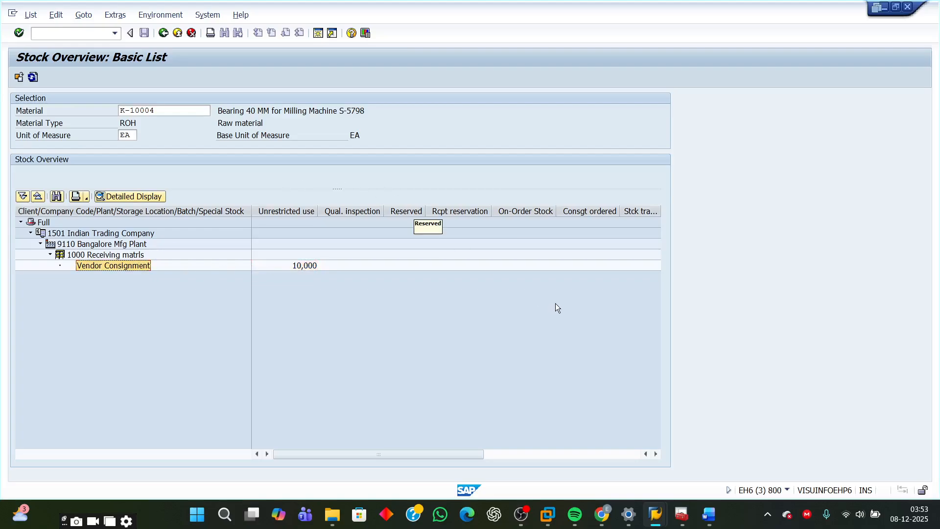
left_click(709, 514)
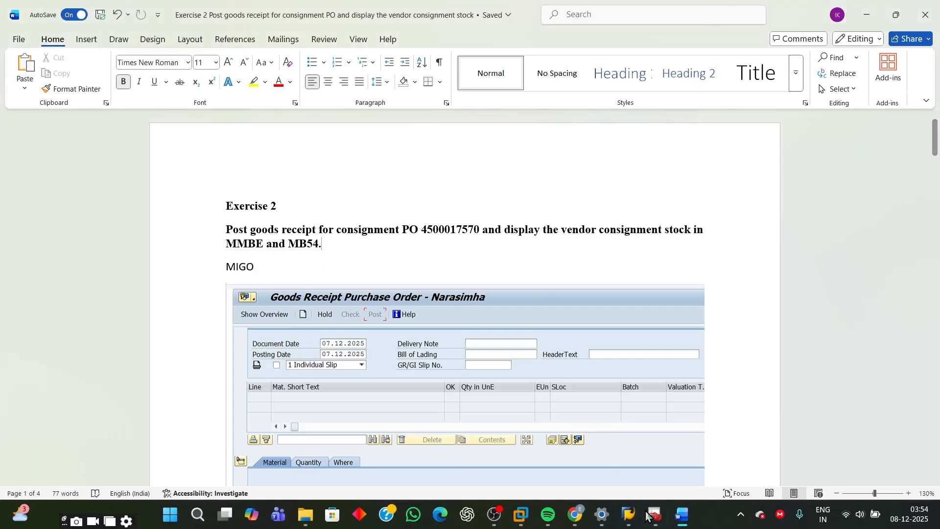
Step: Switch back to SAP, bring up the Goods Receipt Purchase Order session and exit it to SAP Easy Access
mouse_move(629, 514)
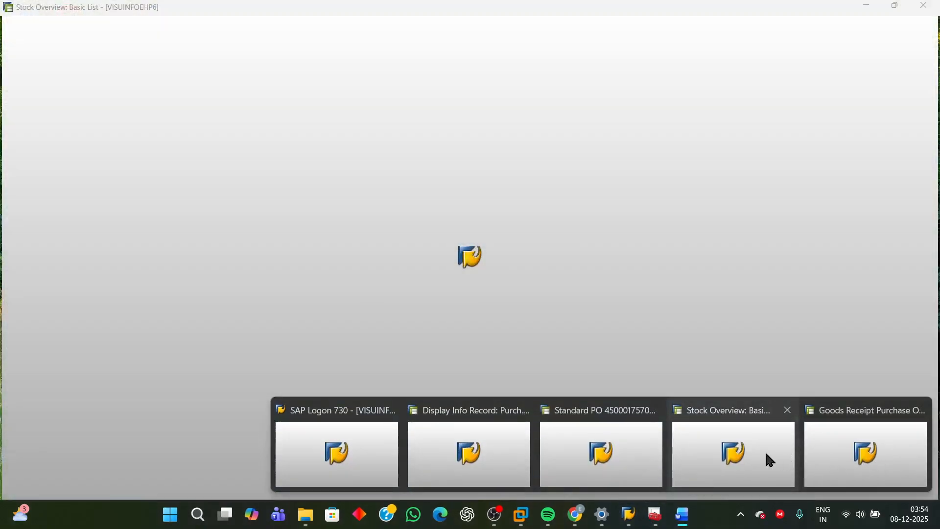
left_click(754, 455)
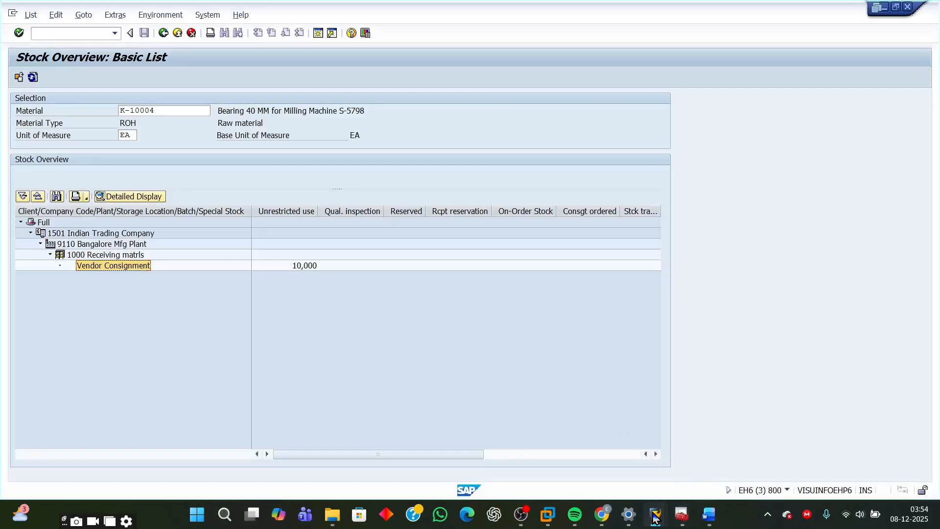
mouse_move(657, 514)
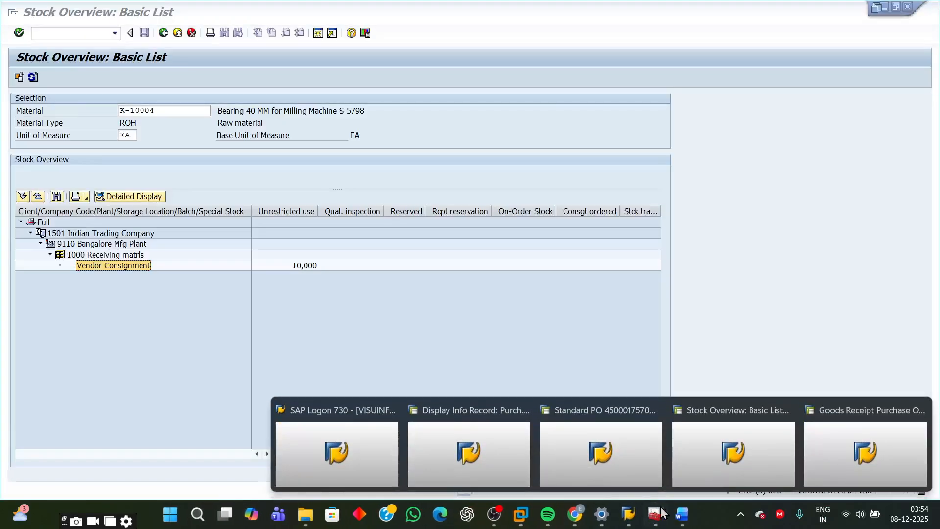
left_click(855, 477)
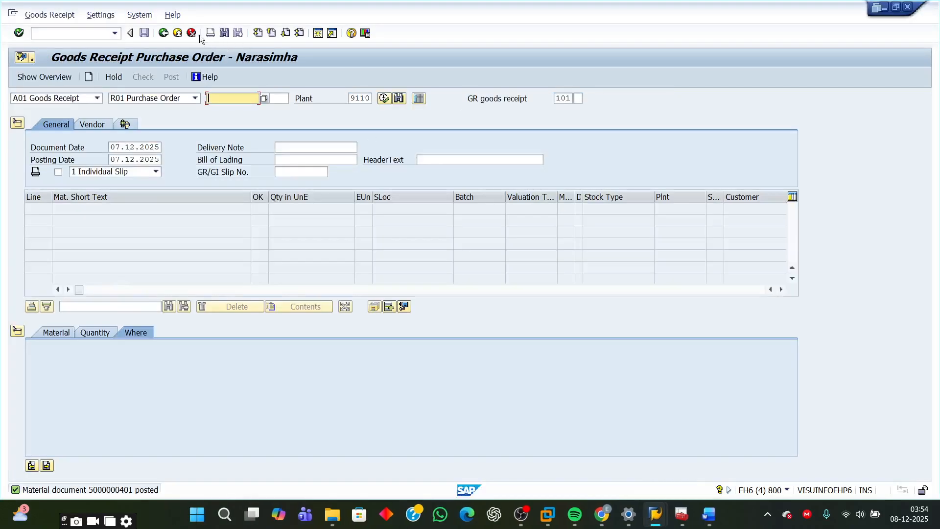
left_click(164, 33)
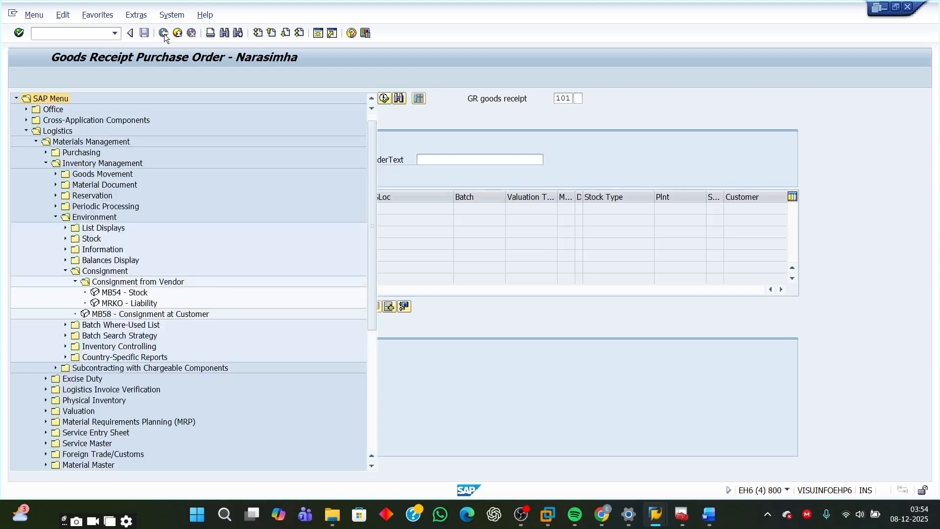
Step: Trace the path to MB54 - Stock through Logistics, Materials Management, Inventory Management, Environment, Consignment and Consignment from Vendor
left_click(120, 296)
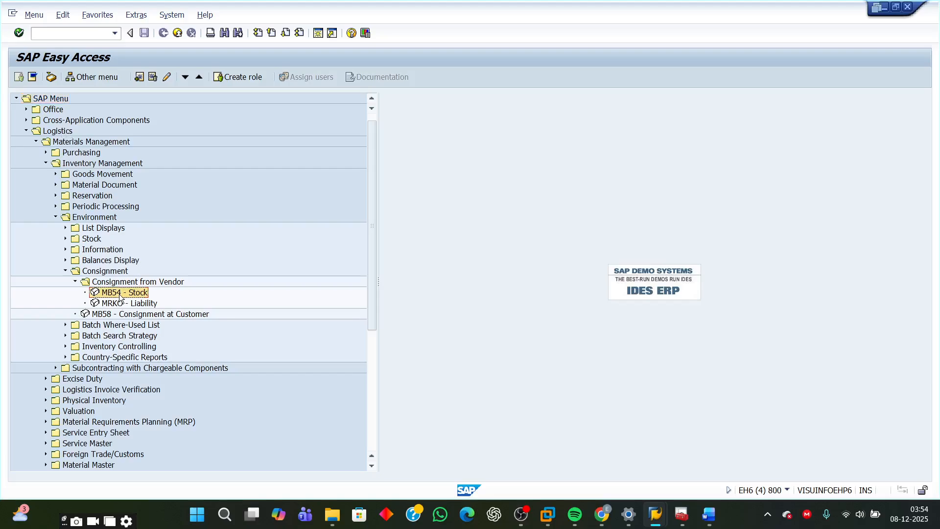
left_click(64, 132)
left_click(73, 143)
left_click(78, 164)
left_click(84, 219)
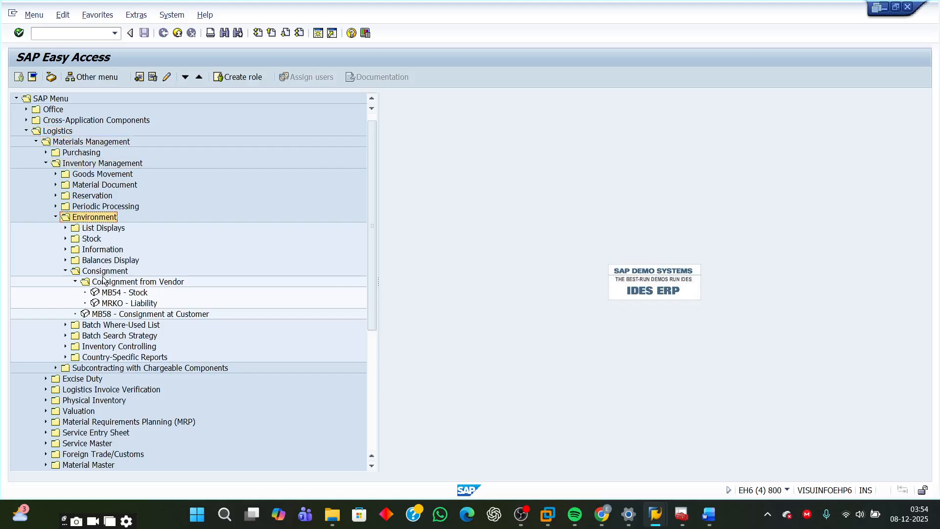
left_click(105, 274)
left_click(138, 284)
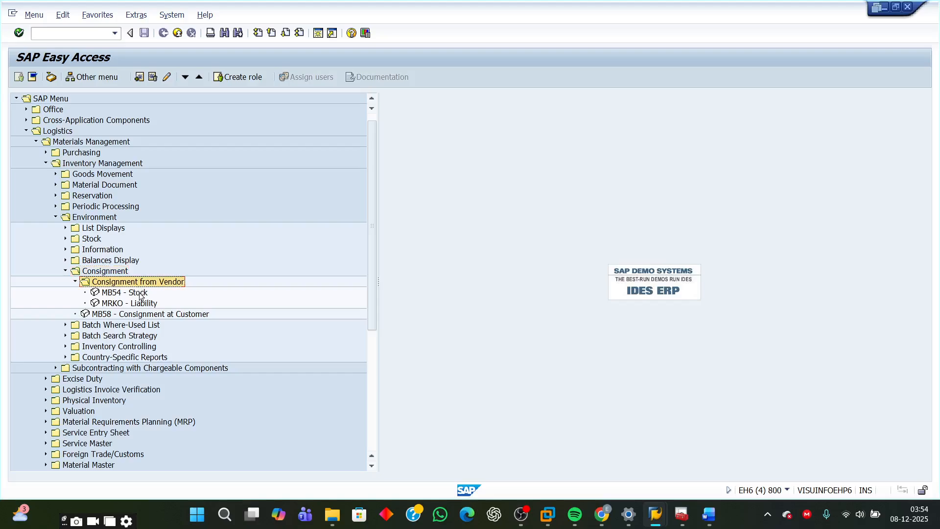
left_click(141, 293)
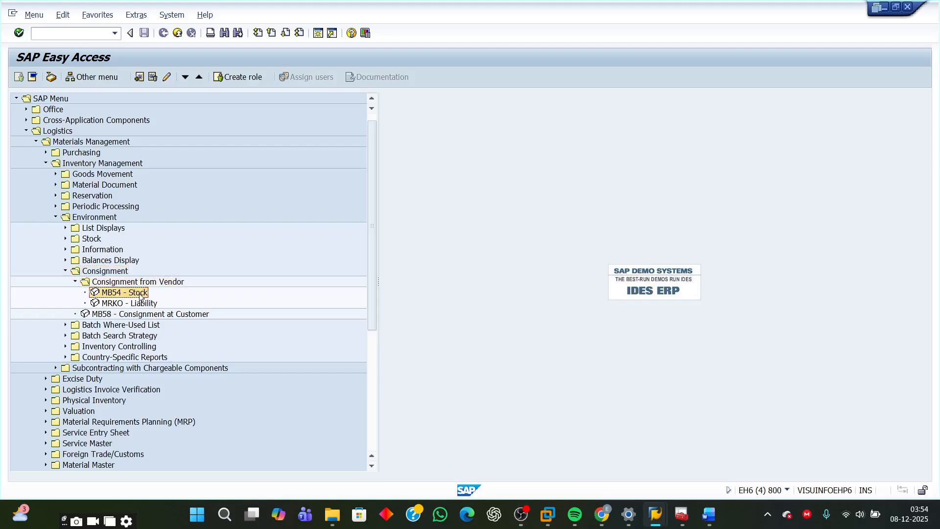
Step: Open MB54 and run the Display Consignment Stocks report for material K-10004 in plant 9110
double_click(113, 294)
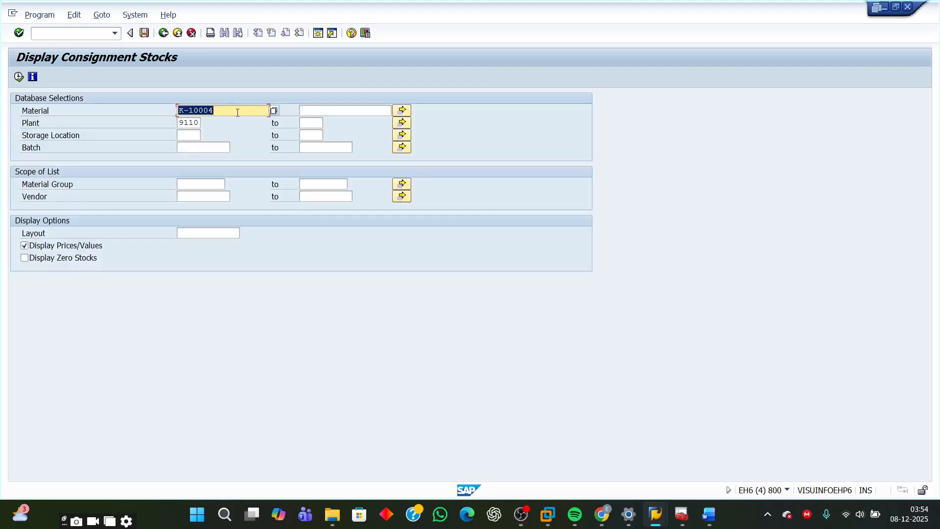
left_click(18, 77)
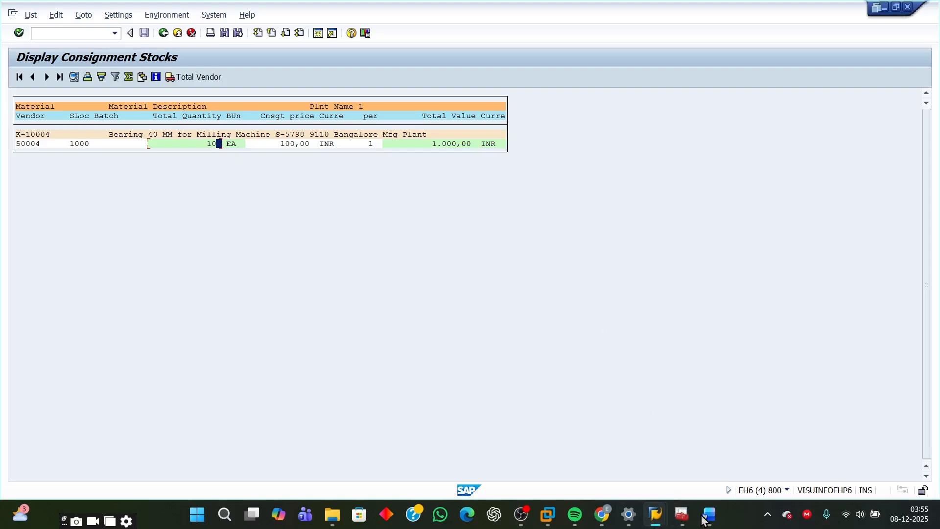
mouse_move(709, 521)
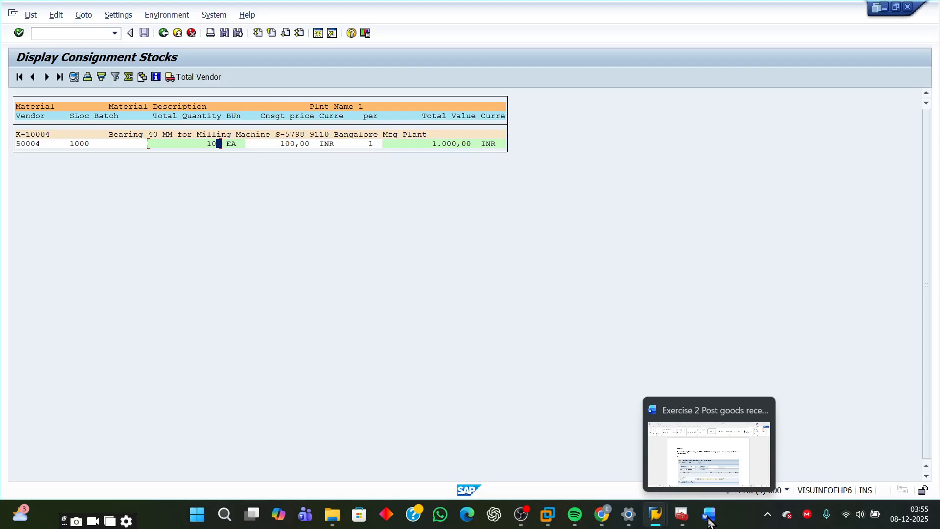